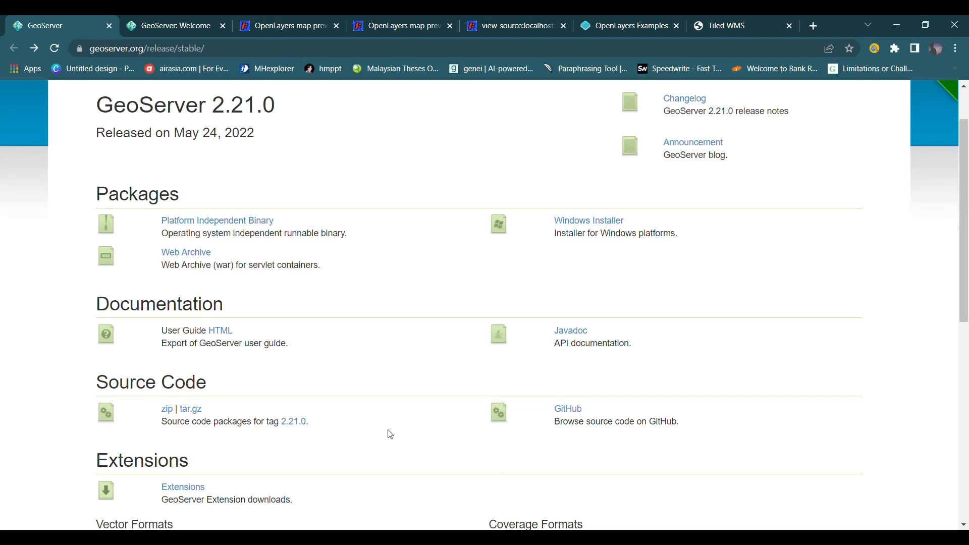
left_click(246, 54)
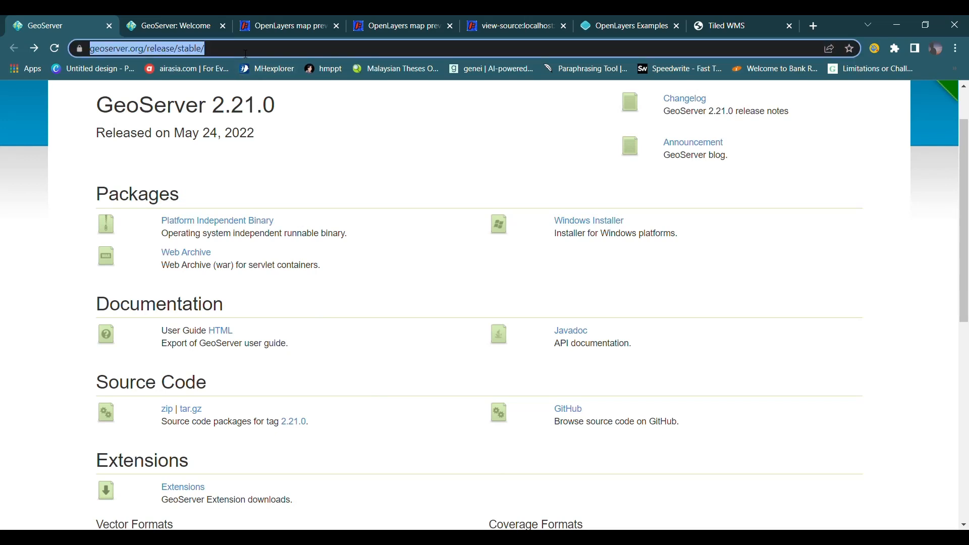
left_click(289, 159)
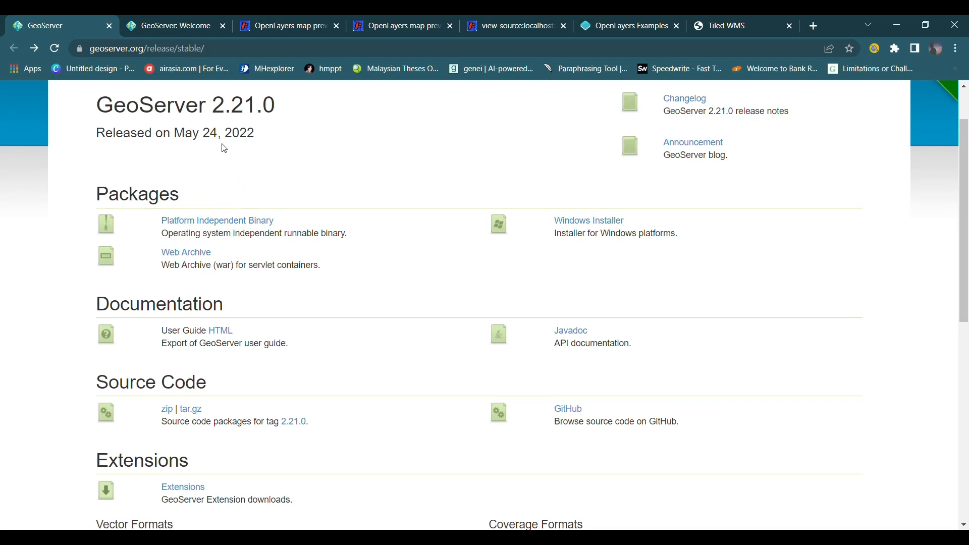
Switch to the GeoServer administration page, view the form for a new workspace and return to the workspace list
left_click(164, 26)
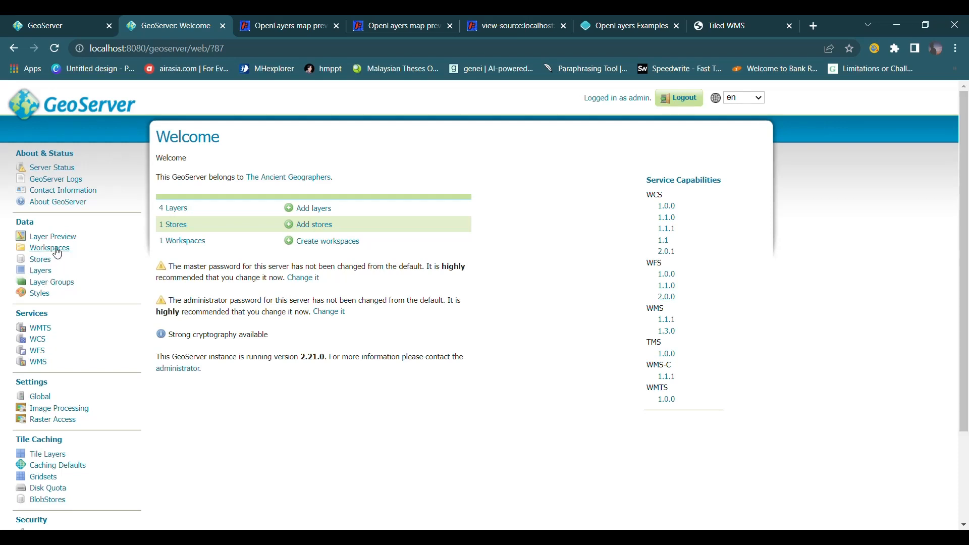
left_click(57, 251)
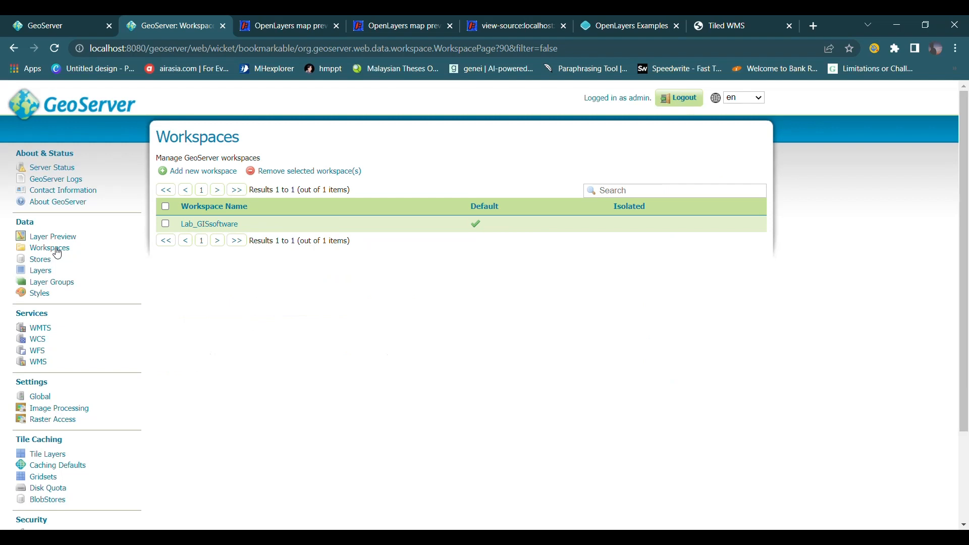
left_click(217, 173)
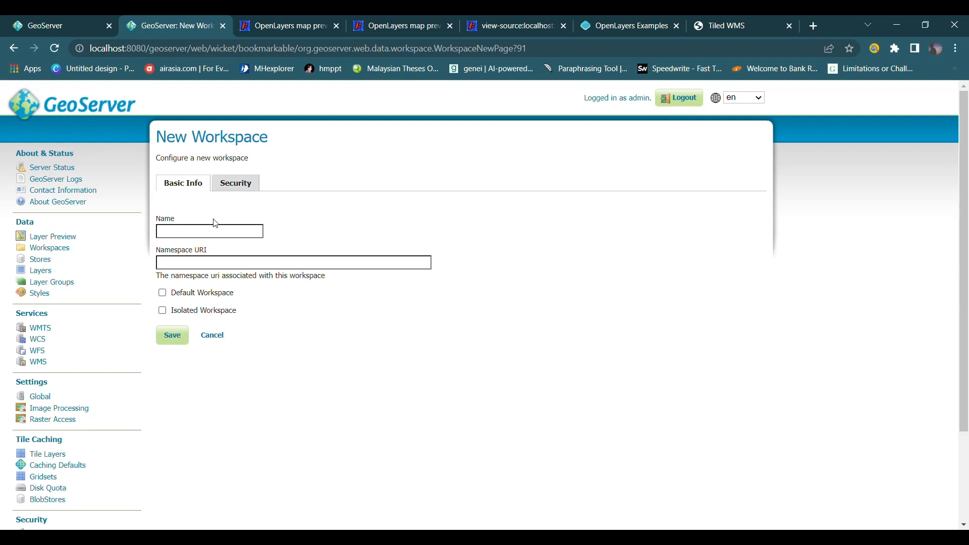
left_click(221, 234)
left_click(65, 253)
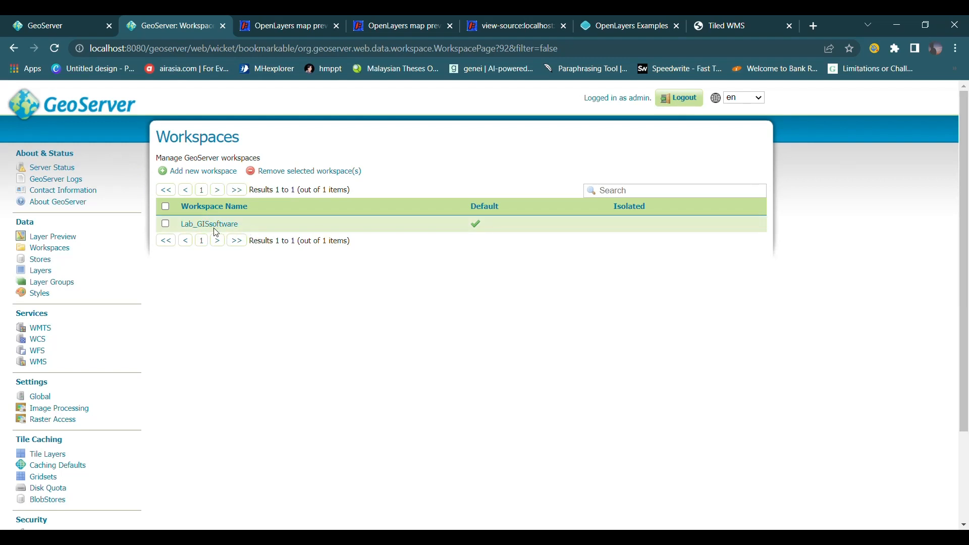
View the data source types available for a new store and look up the data directory path in the server status
left_click(36, 259)
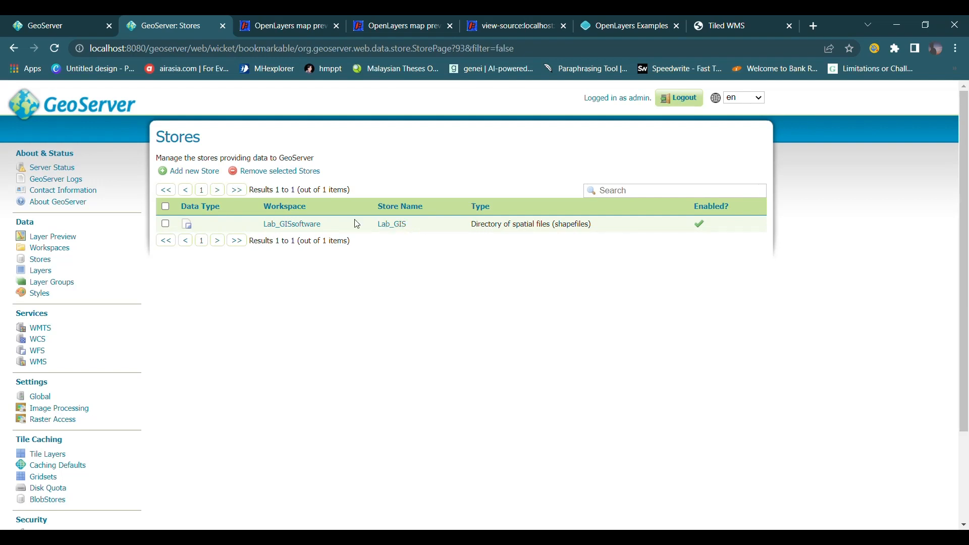
left_click(197, 172)
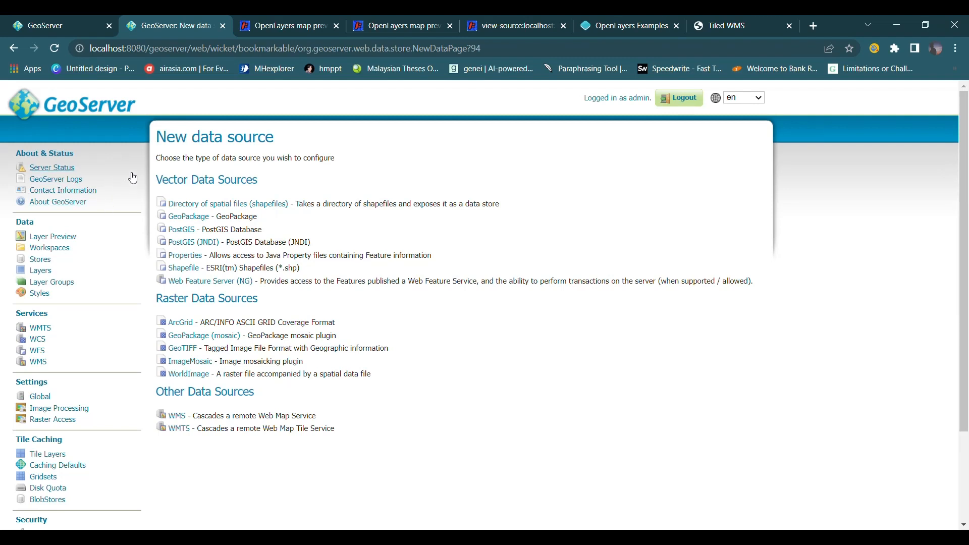
left_click(69, 171)
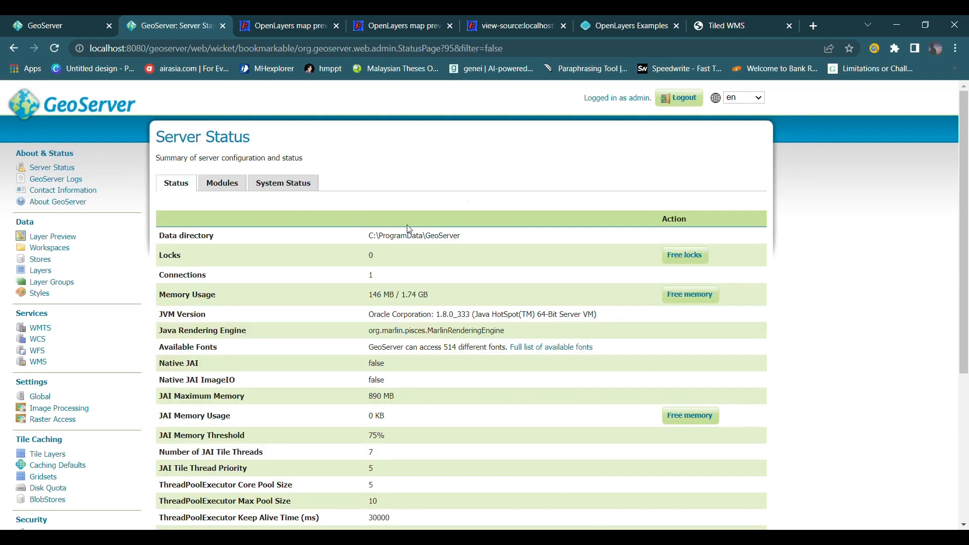
left_click_drag(467, 234, 367, 241)
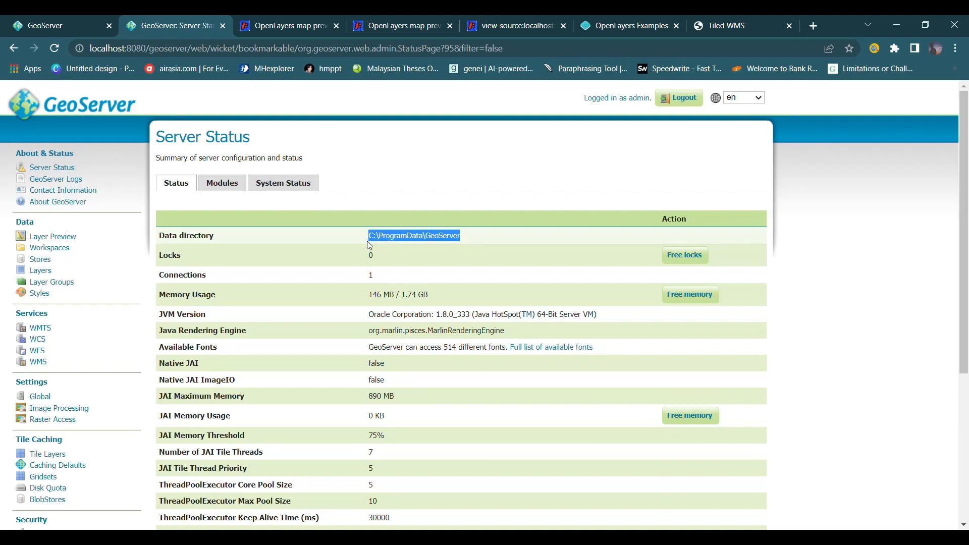
left_click(379, 539)
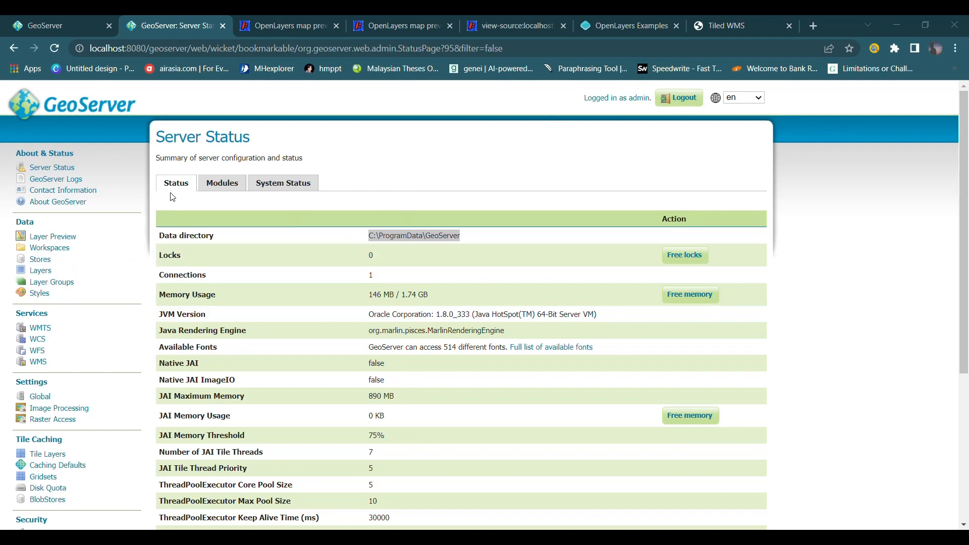
Start a new store of type Directory of spatial files (shapefiles) in workspace Lab_GISsoftware, with Lab_GIS as the data source name
left_click(50, 262)
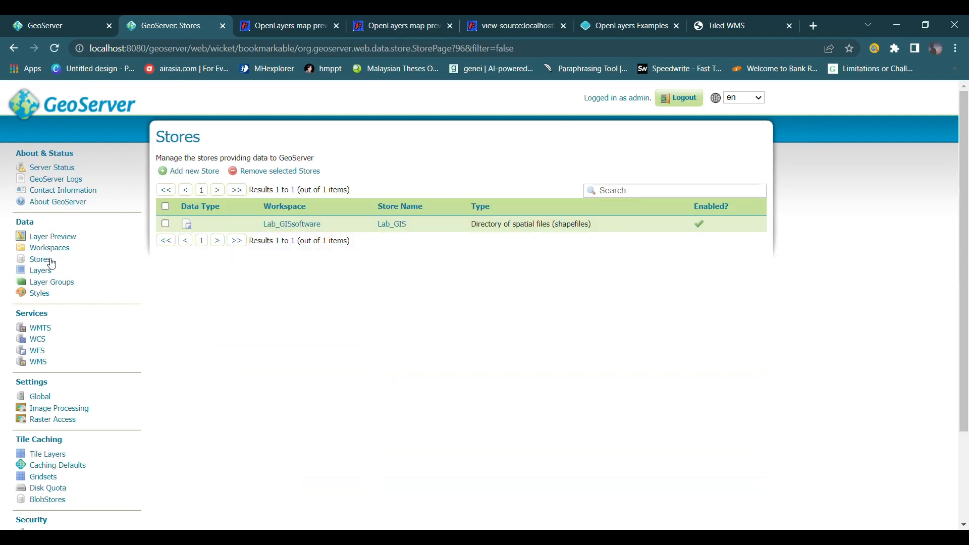
left_click(201, 172)
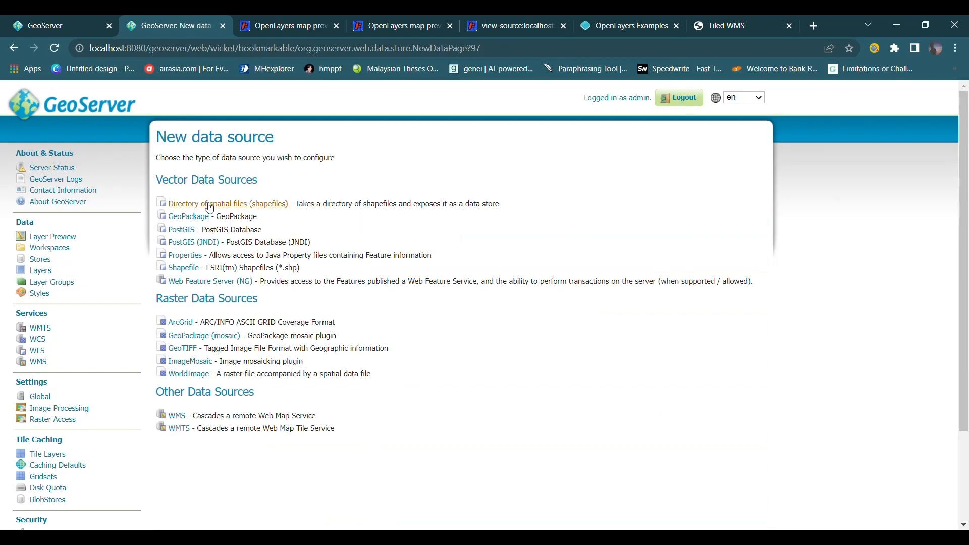
left_click(263, 211)
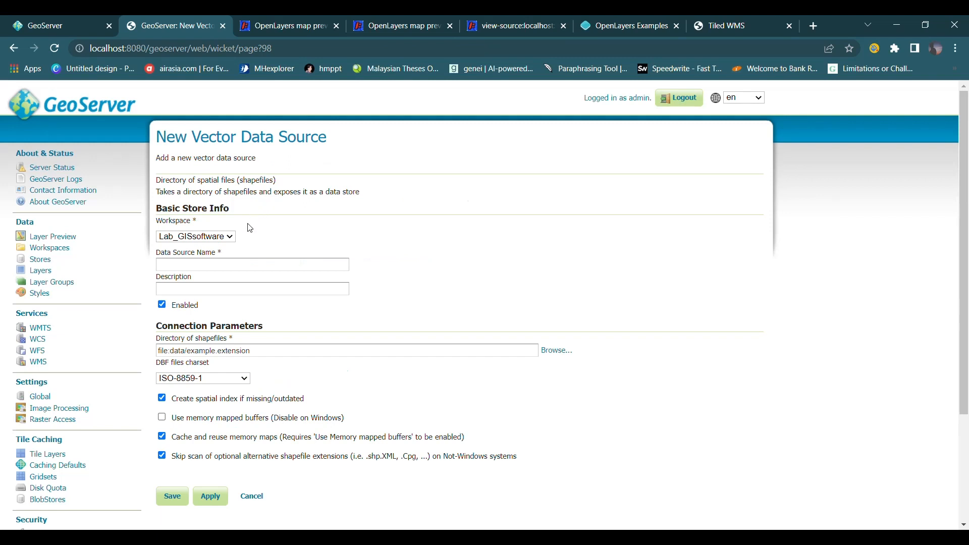
left_click(224, 246)
left_click(258, 267)
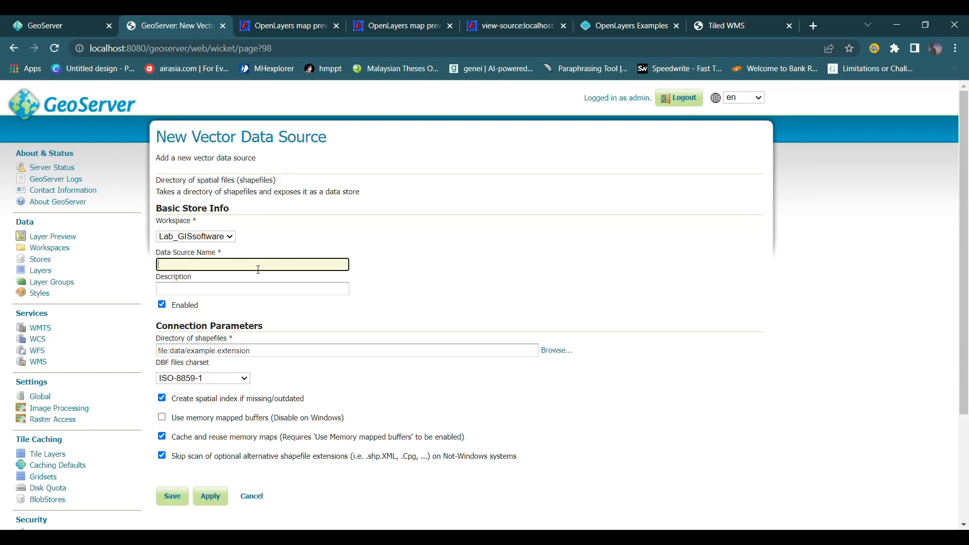
left_click(235, 280)
left_click(234, 295)
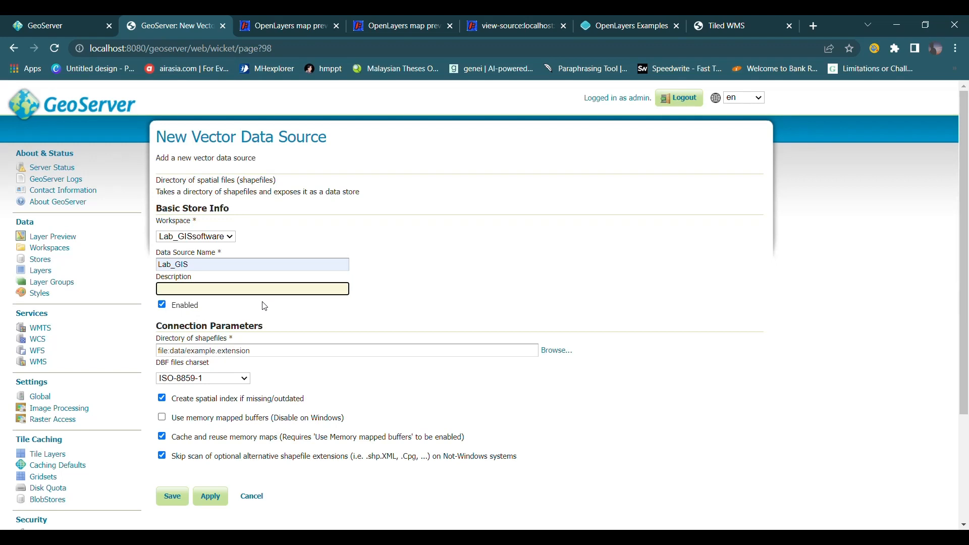
left_click(379, 310)
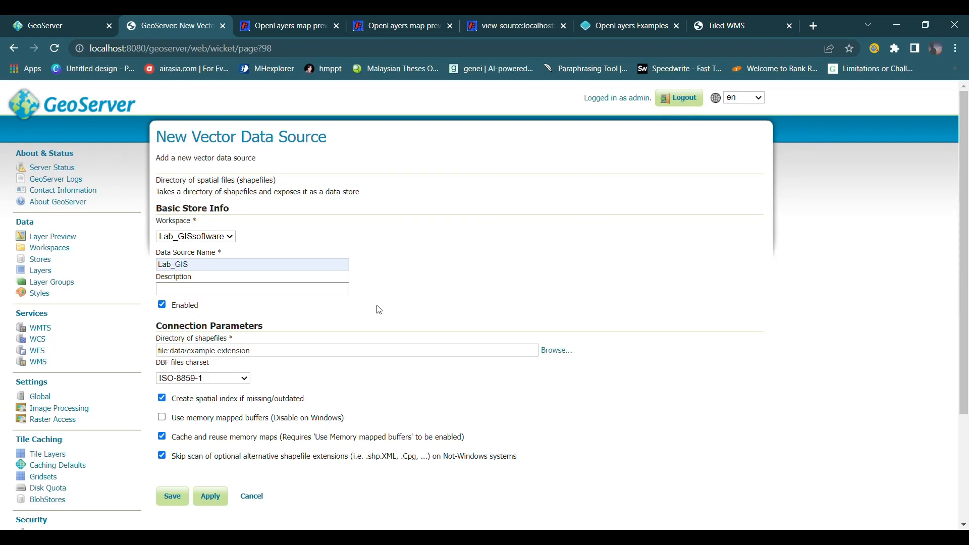
scroll(378, 309, "down", 3)
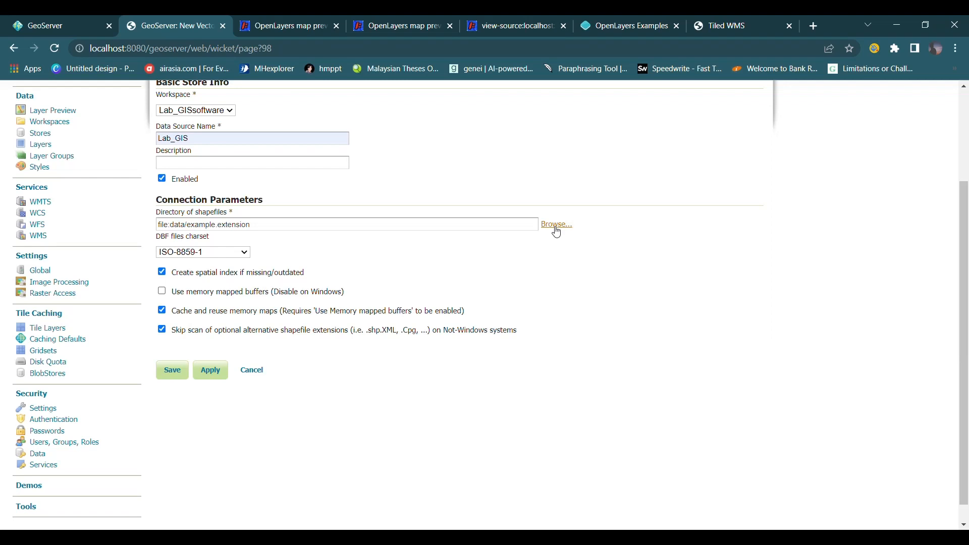
Browse into the data folder for the store's shapefile directory, close the browser without choosing one and return to the stores list
left_click(556, 231)
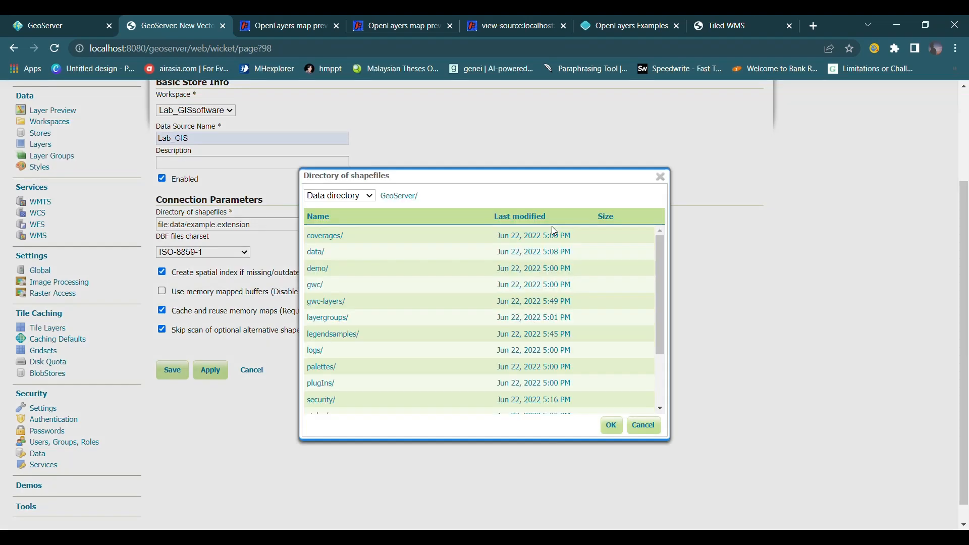
left_click(316, 252)
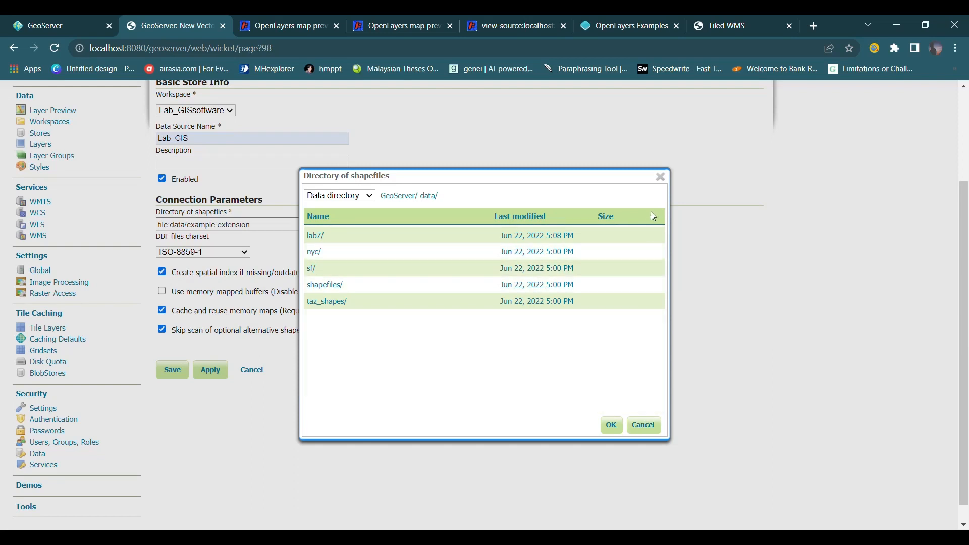
left_click(656, 176)
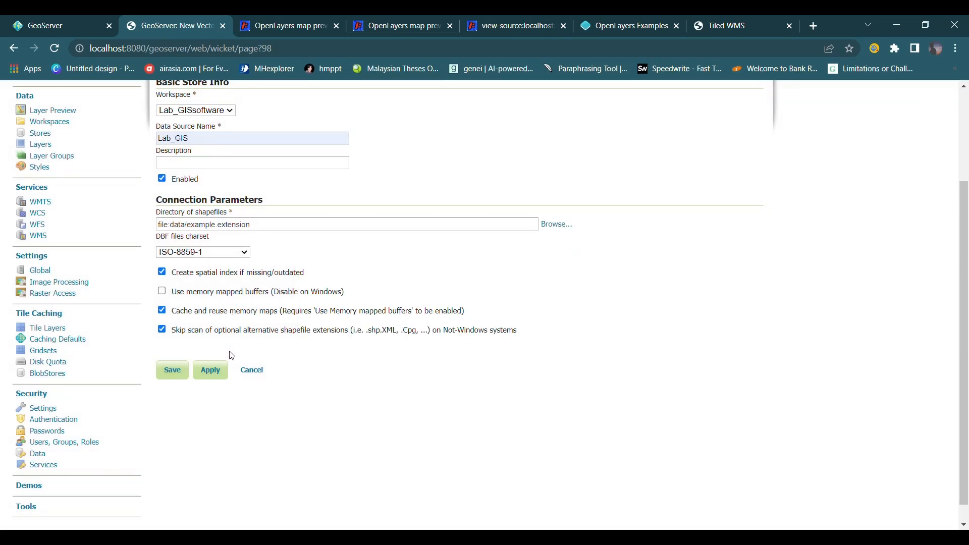
left_click(175, 377)
left_click(45, 197)
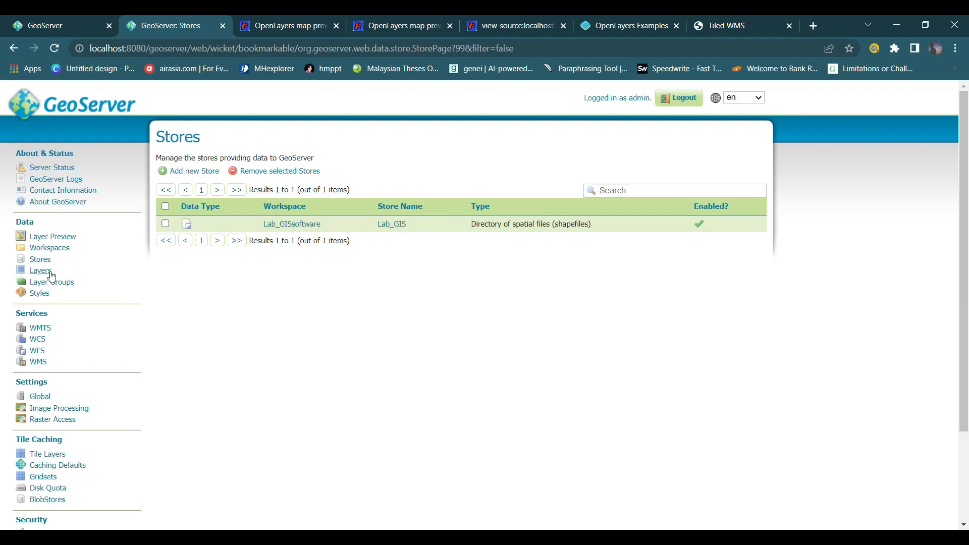
Add a new layer from the Lab_GISsoftware:Lab_GIS store and choose to publish giant_polygon again
left_click(50, 276)
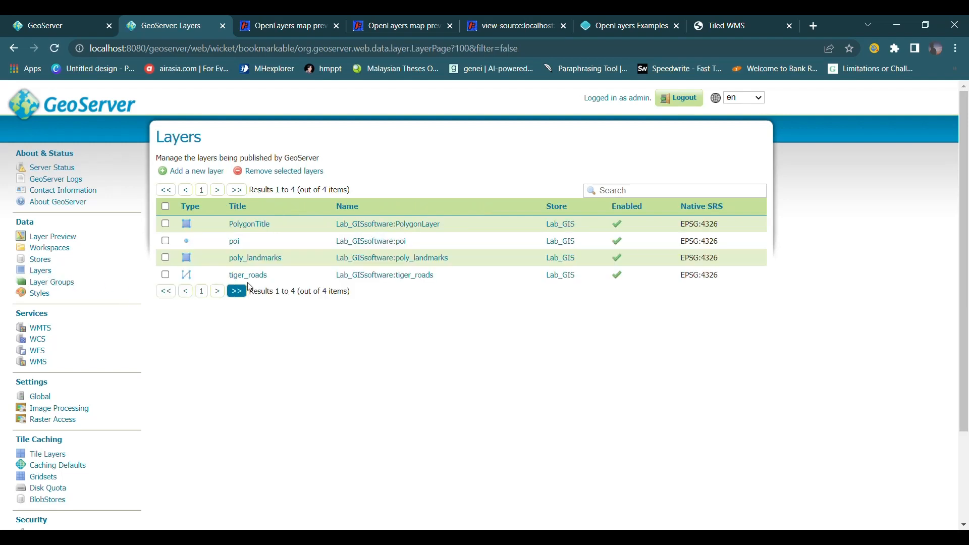
left_click(199, 173)
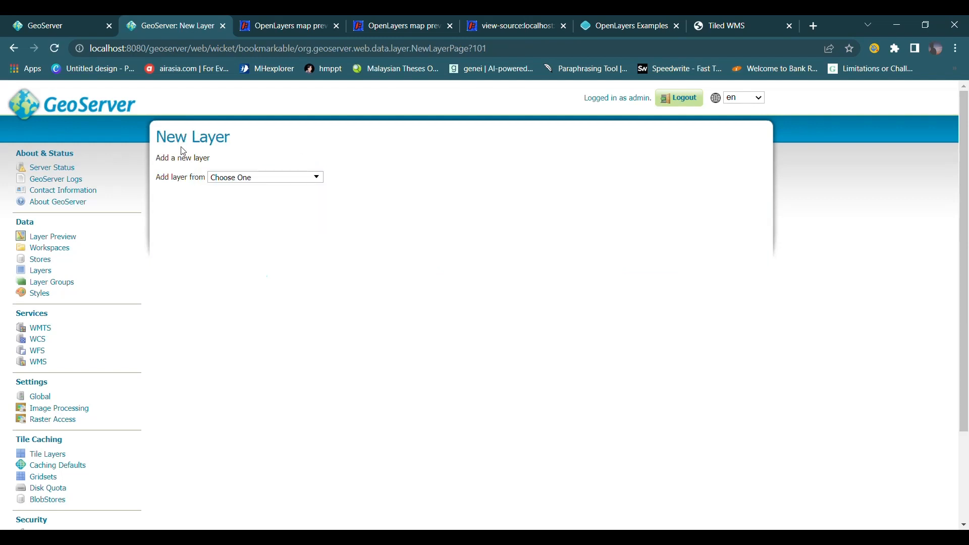
left_click(269, 180)
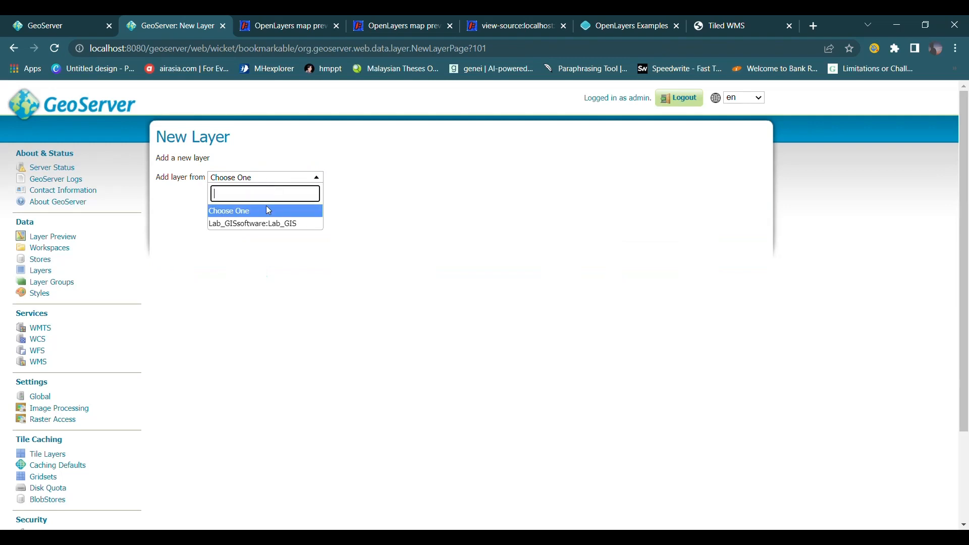
left_click(272, 224)
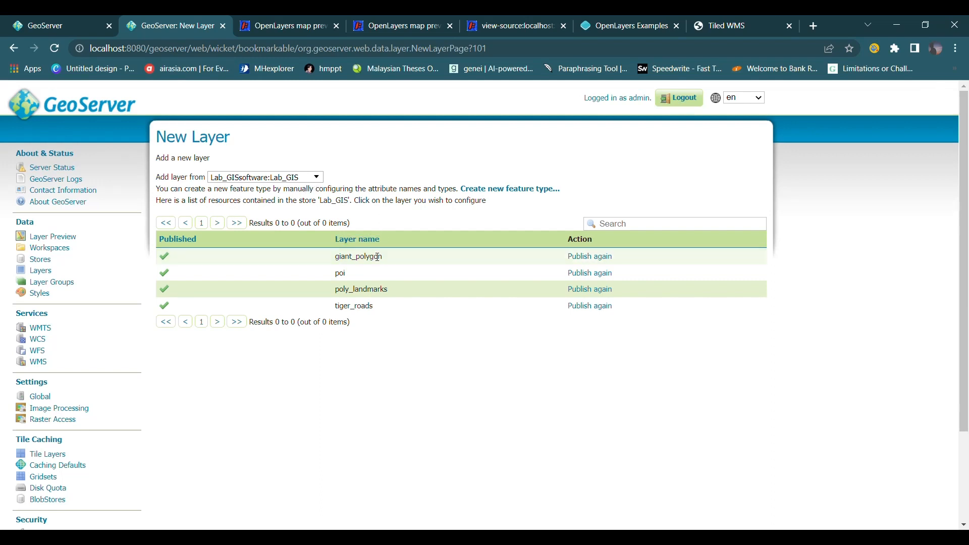
left_click(581, 258)
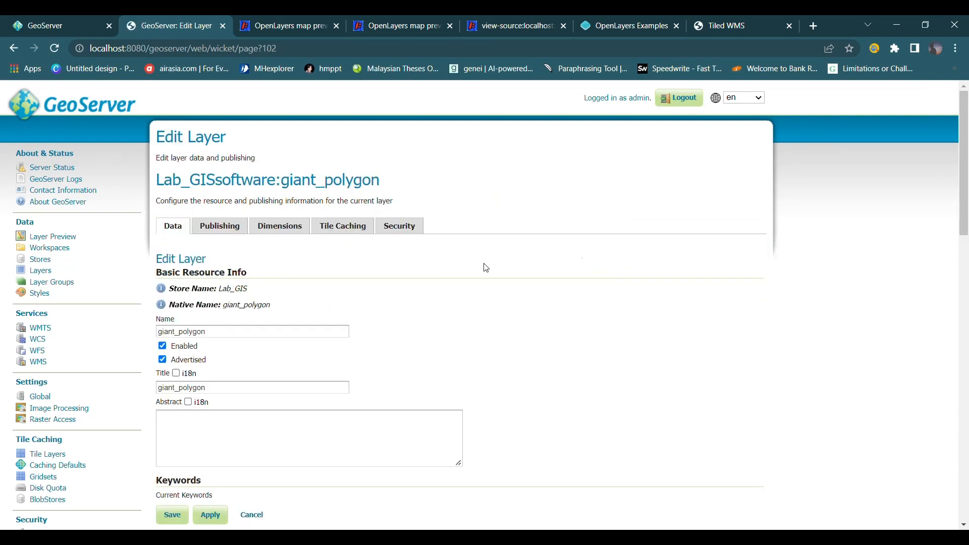
Review the name and title in the giant_polygon layer's basic resource info
scroll(486, 268, "down", 3)
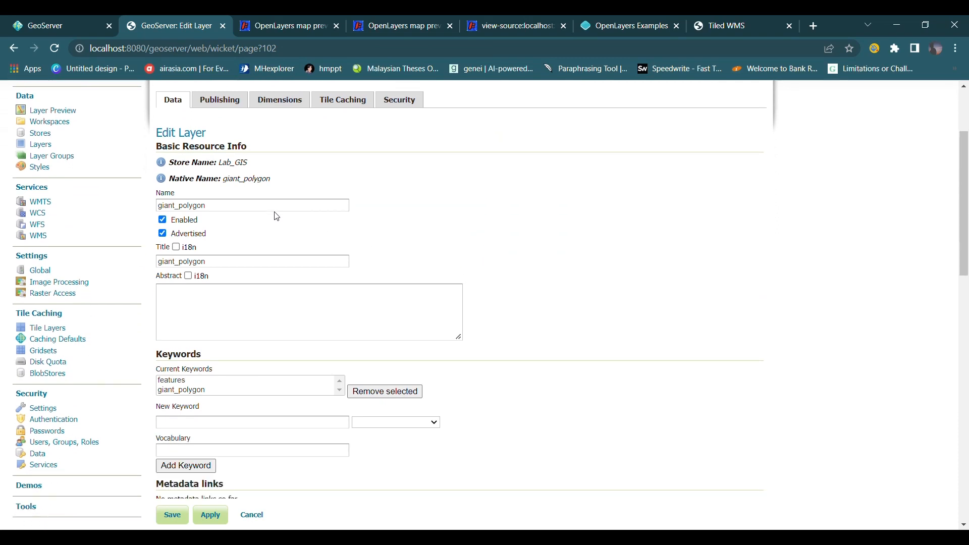
left_click(246, 209)
left_click(256, 267)
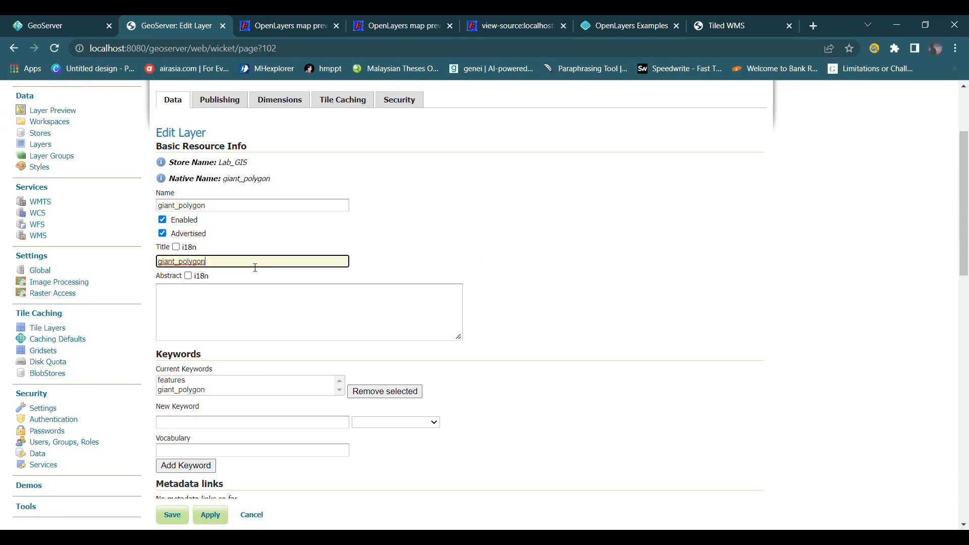
scroll(256, 267, "down", 1)
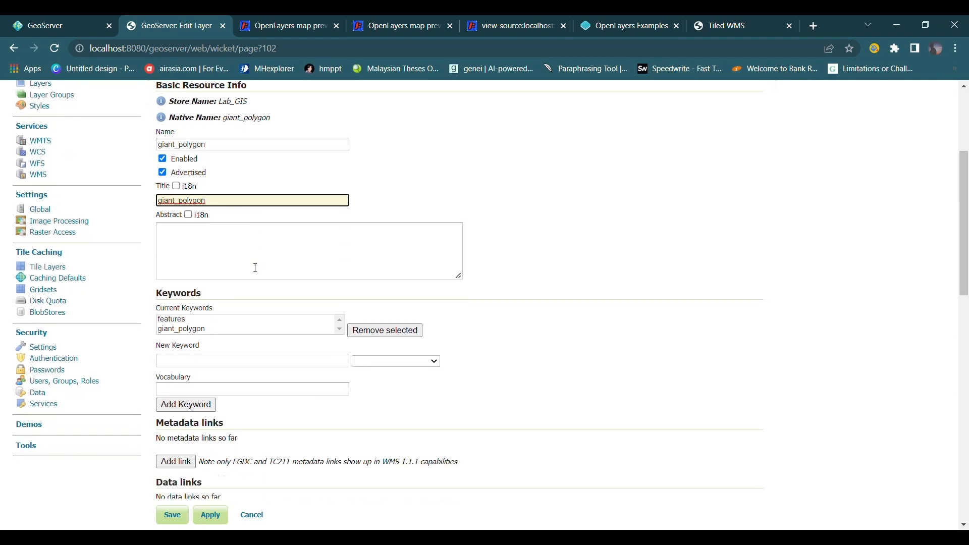
left_click(215, 146)
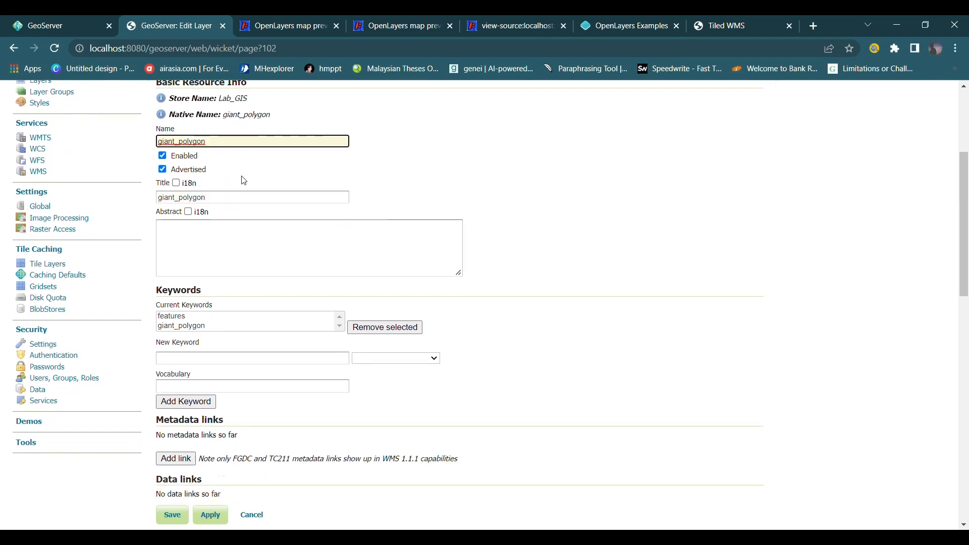
Compute the giant_polygon layer's native bounding box from its data
scroll(243, 180, "down", 2)
scroll(244, 180, "down", 1)
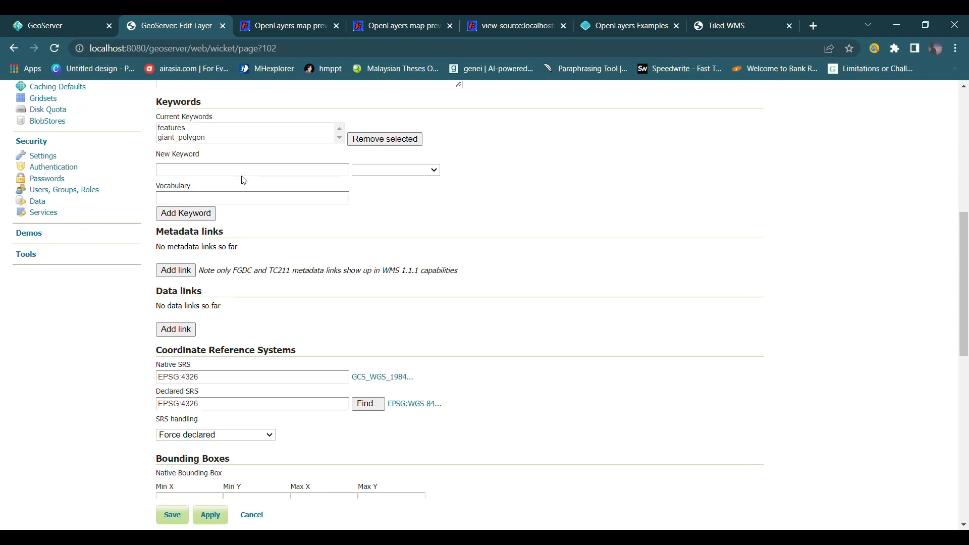
scroll(247, 180, "down", 3)
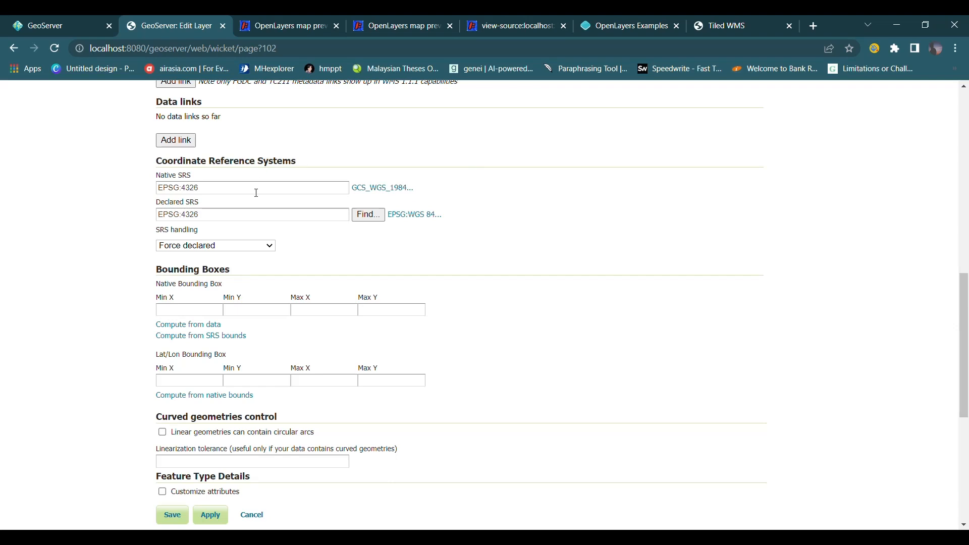
scroll(268, 222, "down", 3)
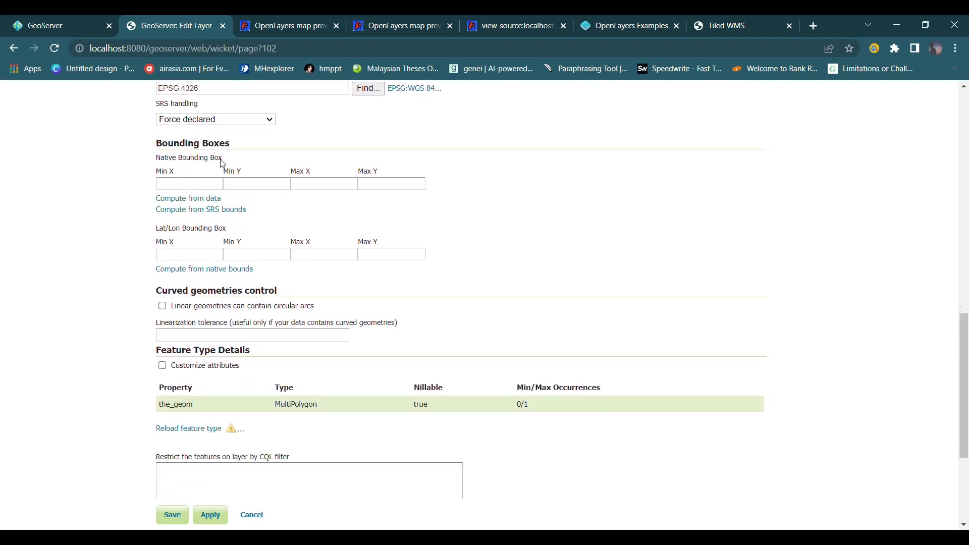
left_click(211, 202)
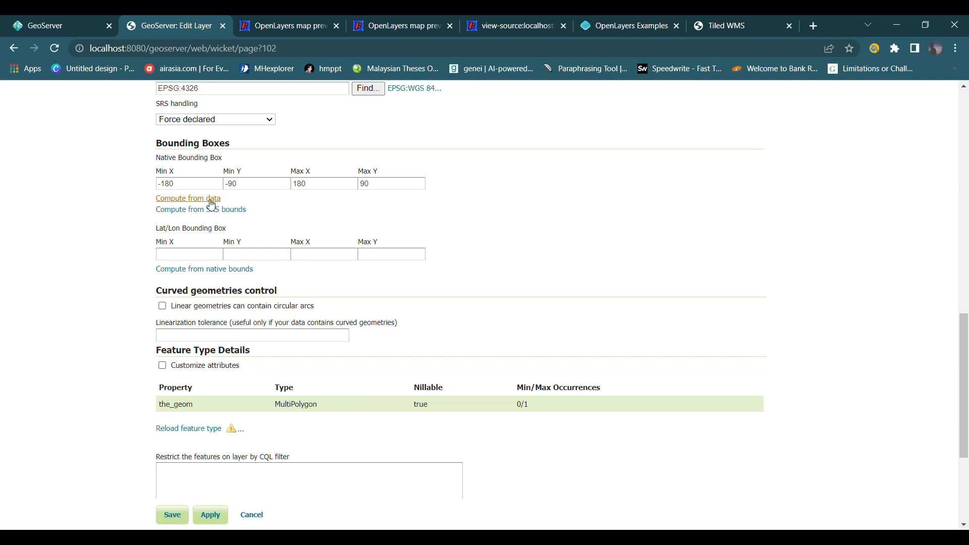
Compute the giant_polygon layer's lat/lon bounding box from its native bounds, review the feature type details and leave the form without saving
left_click(209, 275)
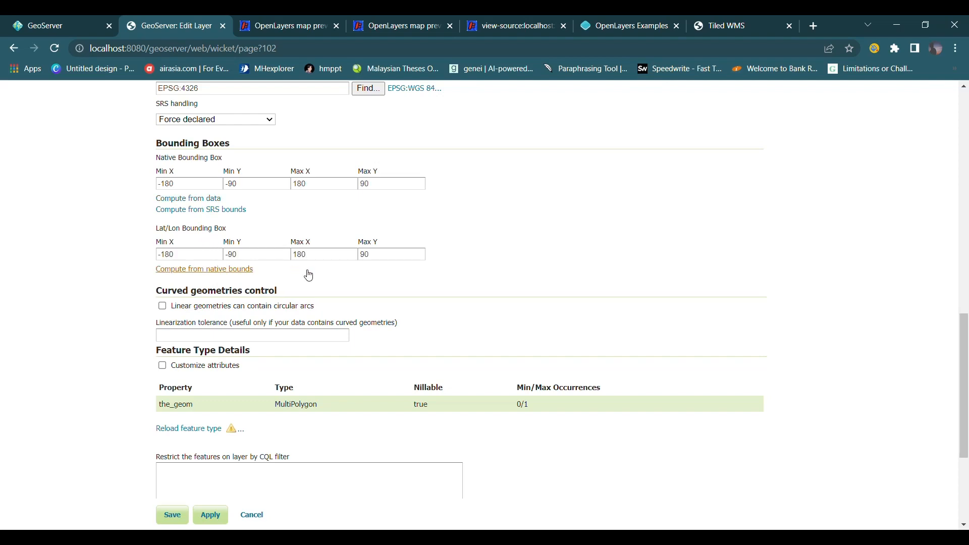
scroll(306, 274, "down", 2)
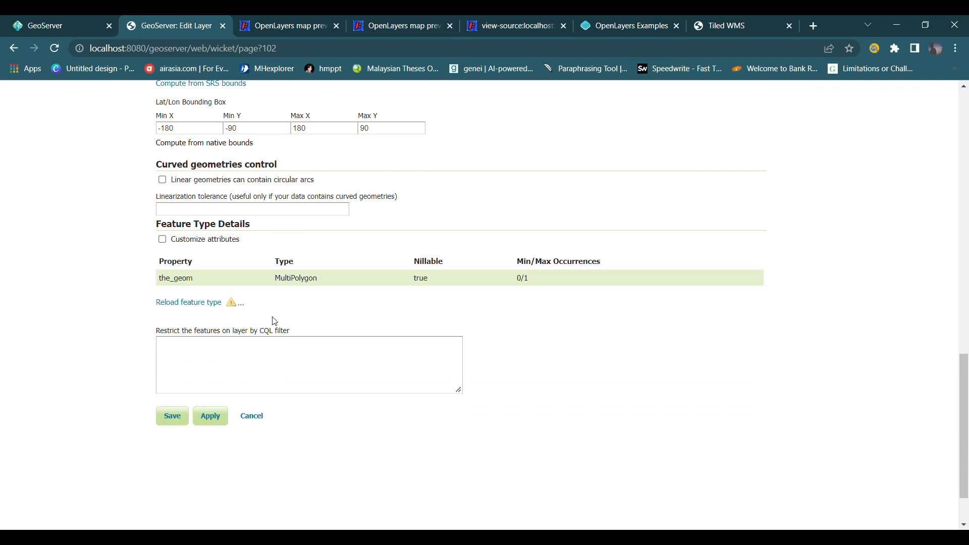
scroll(273, 318, "down", 1)
left_click(253, 353)
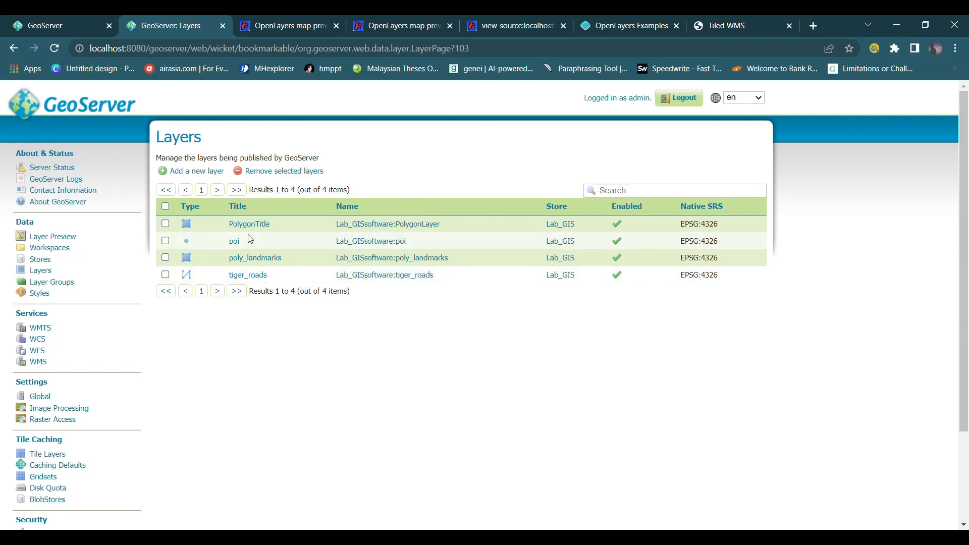
Open GeoServer's layer preview list, and open the v4.6.5 examples from the older versions on the OpenLayers site
left_click(56, 237)
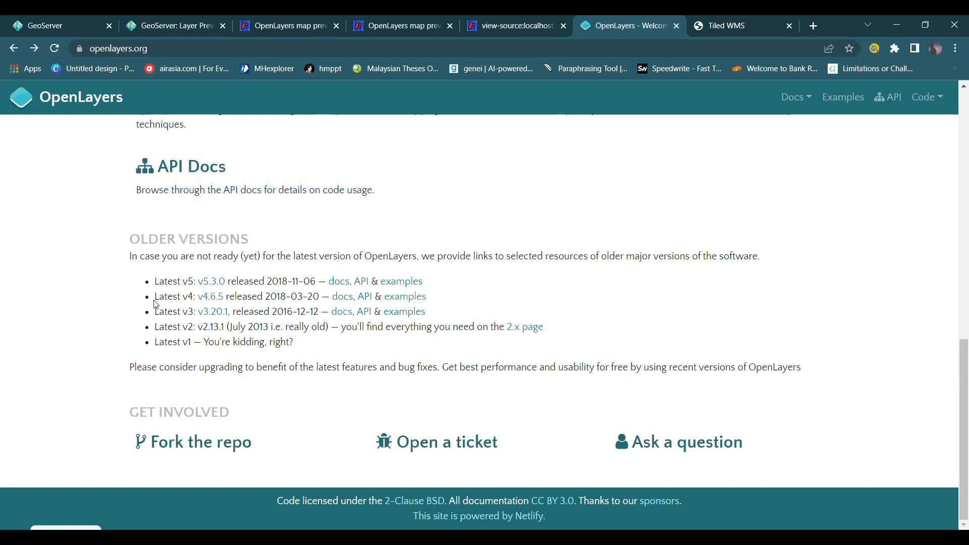
left_click_drag(146, 300, 456, 296)
left_click(457, 296)
left_click(410, 302)
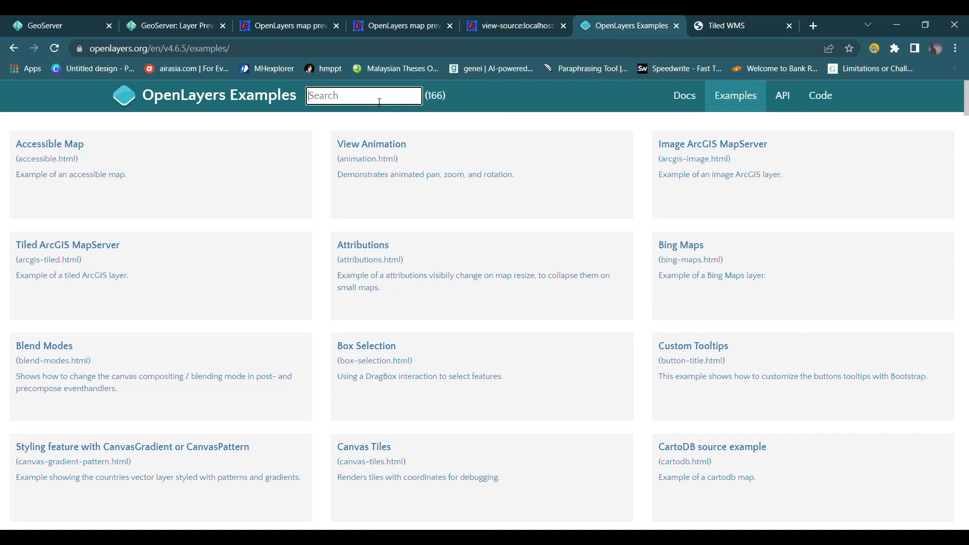
Search the OpenLayers examples for WMS and open the Tiled WMS example
type("WMS")
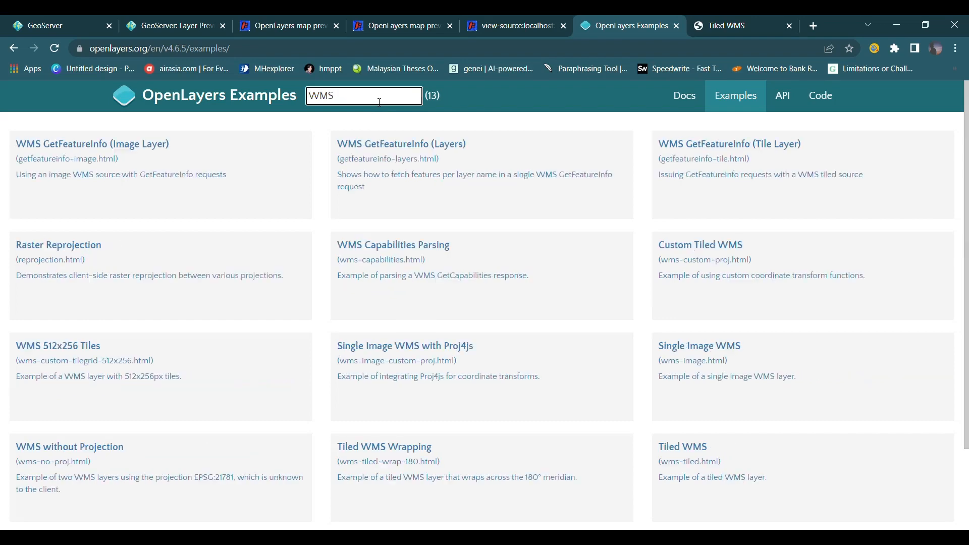
scroll(684, 353, "down", 2)
left_click(685, 348)
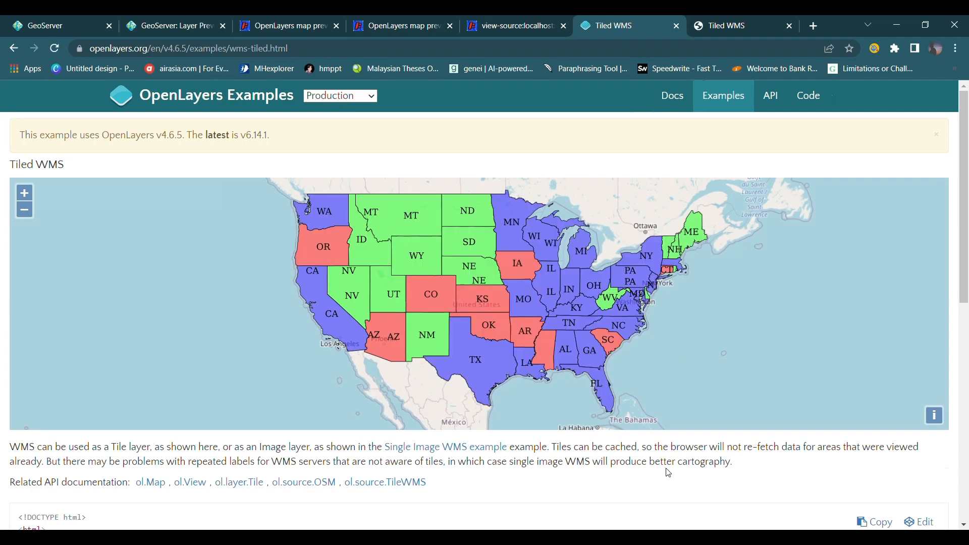
Select the Tiled WMS example's full HTML code and compare it with WMS_Test.html in the text editor
scroll(669, 454, "down", 8)
scroll(669, 444, "up", 2)
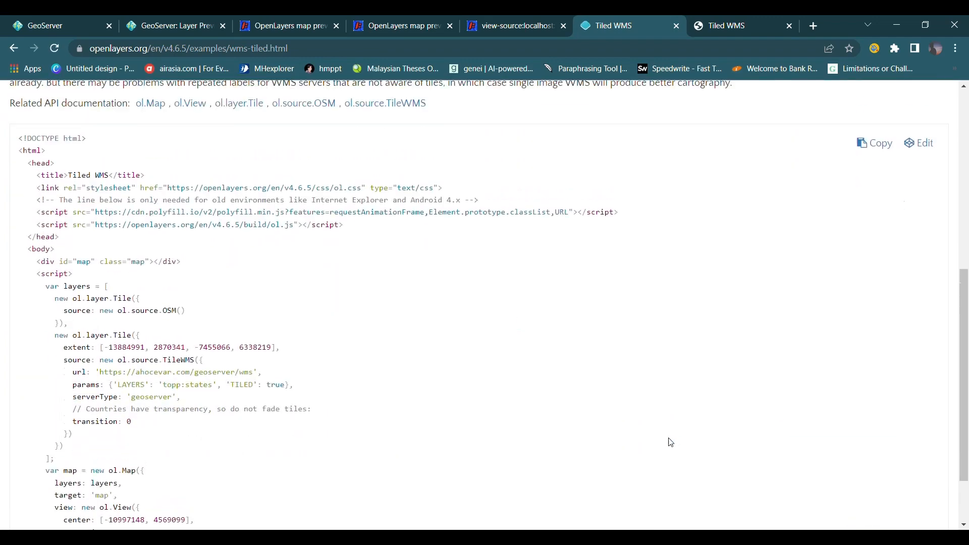
left_click_drag(18, 138, 202, 503)
left_click(720, 538)
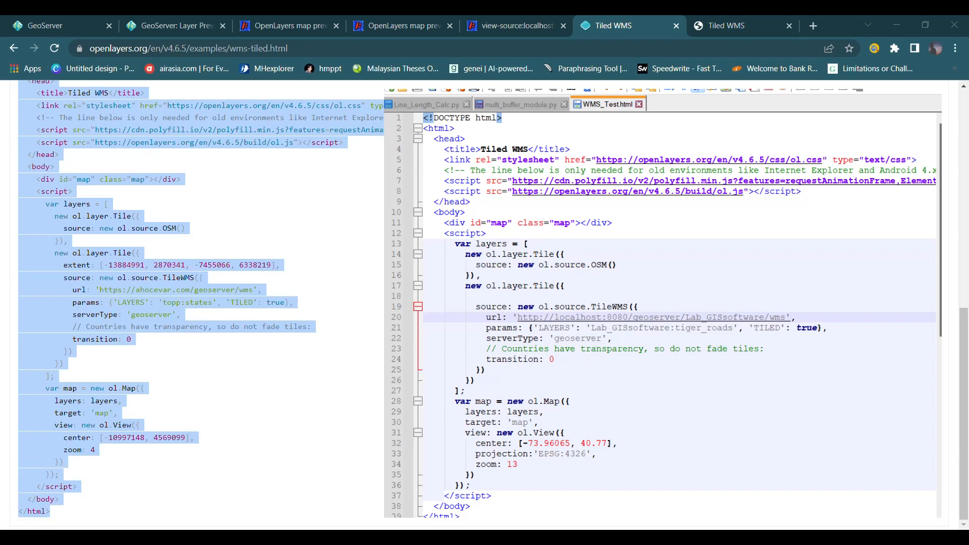
left_click(651, 297)
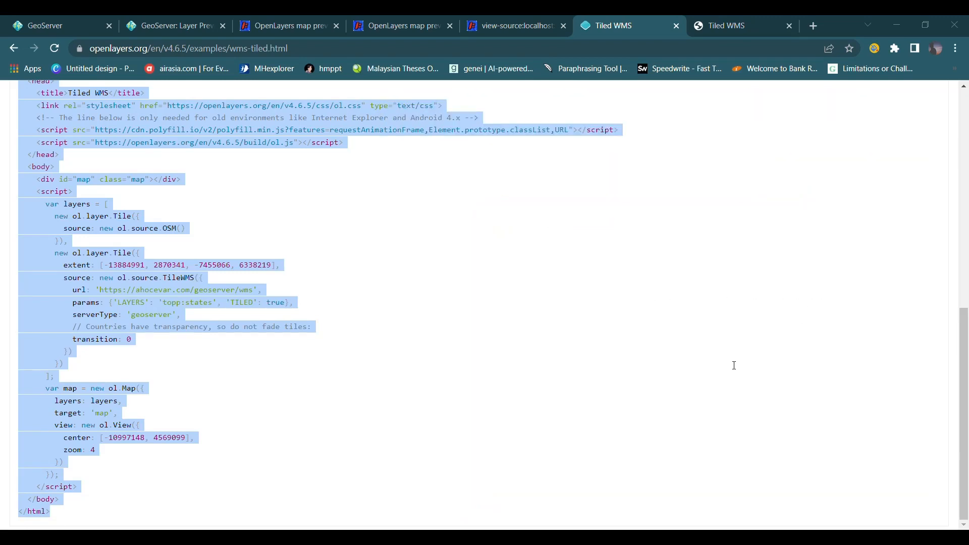
left_click(363, 244)
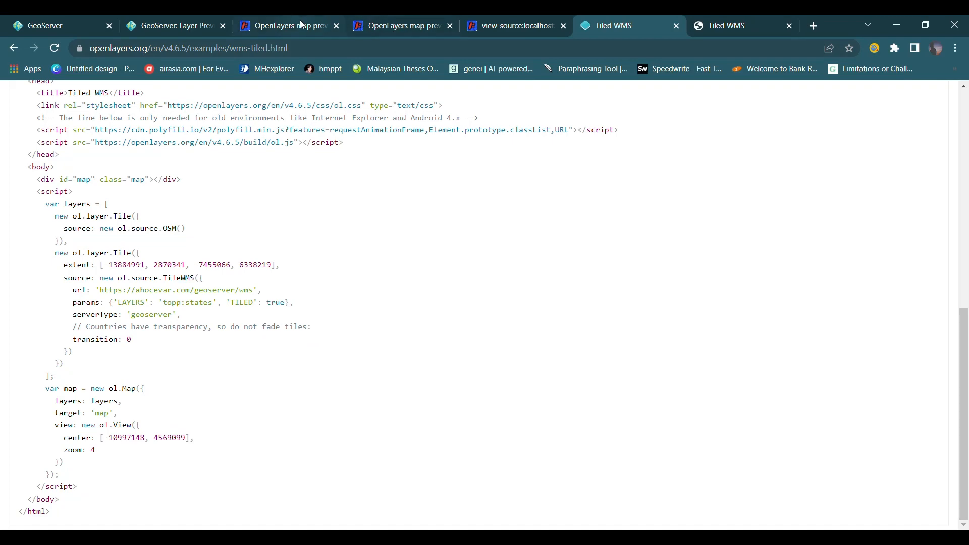
Examine the WMS url and LAYERS values in the tiger_roads preview's page source and compare them with the code in WMS_Test.html
left_click(500, 26)
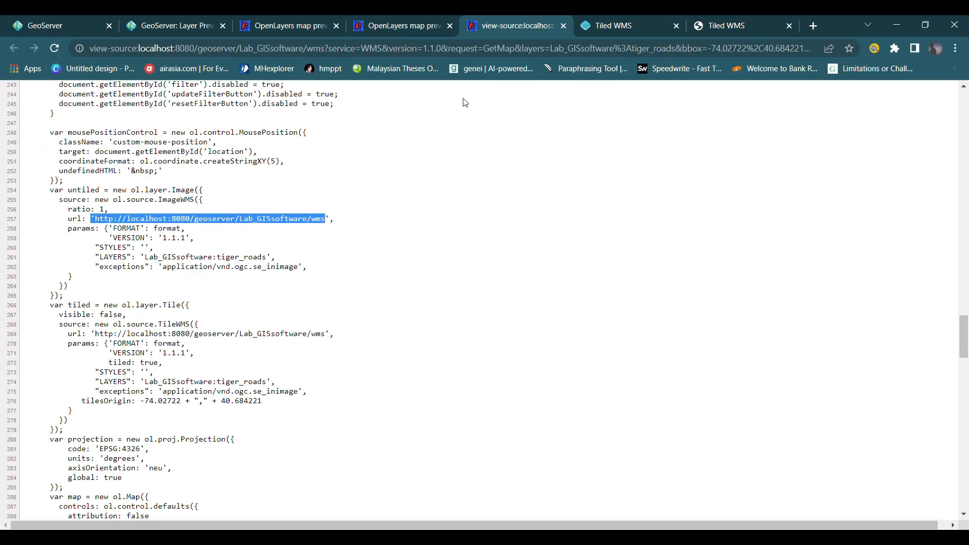
scroll(353, 222, "up", 1)
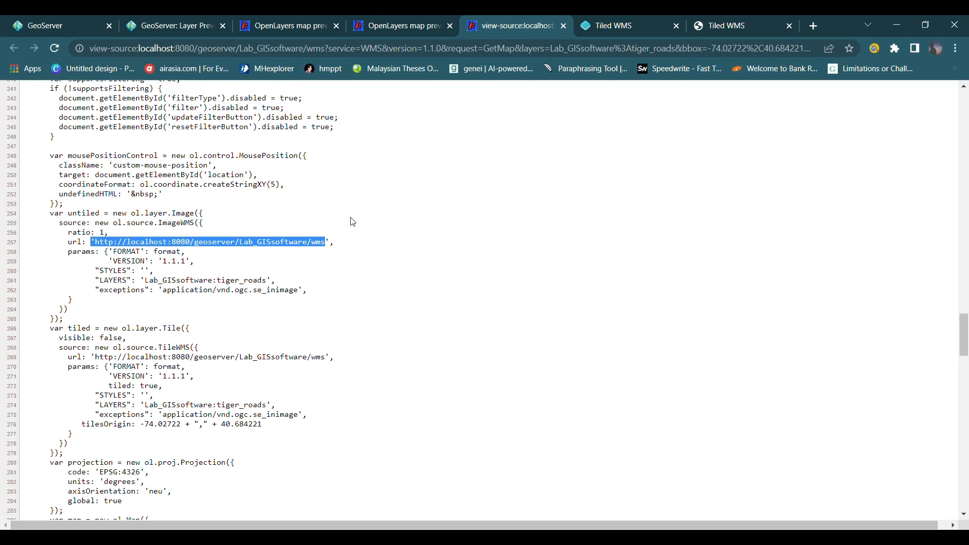
scroll(356, 248, "down", 1)
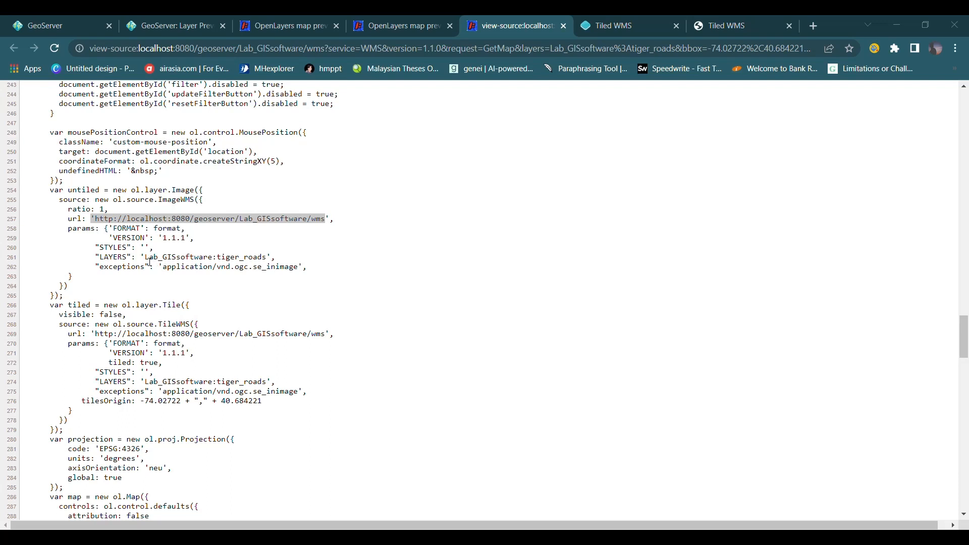
left_click_drag(150, 258, 271, 266)
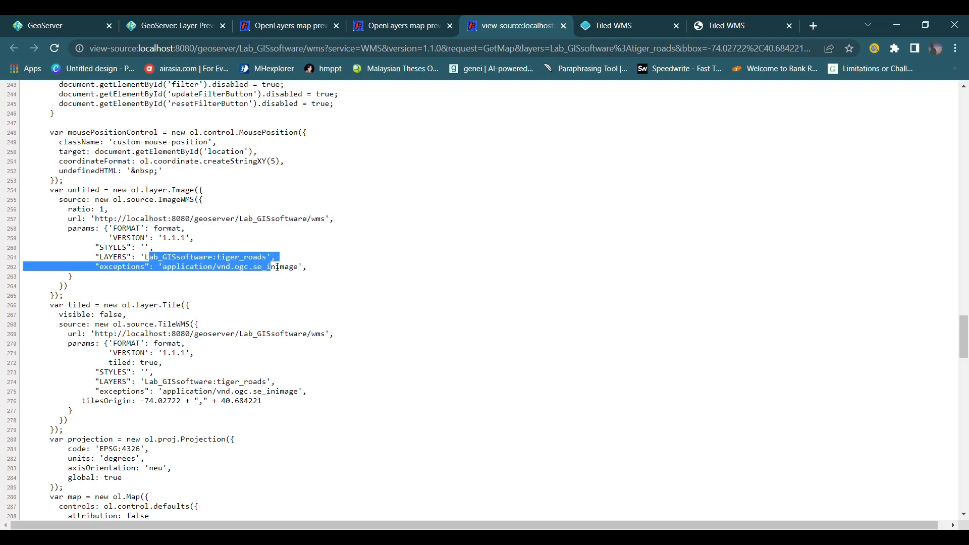
left_click(271, 267)
key("alt+Tab")
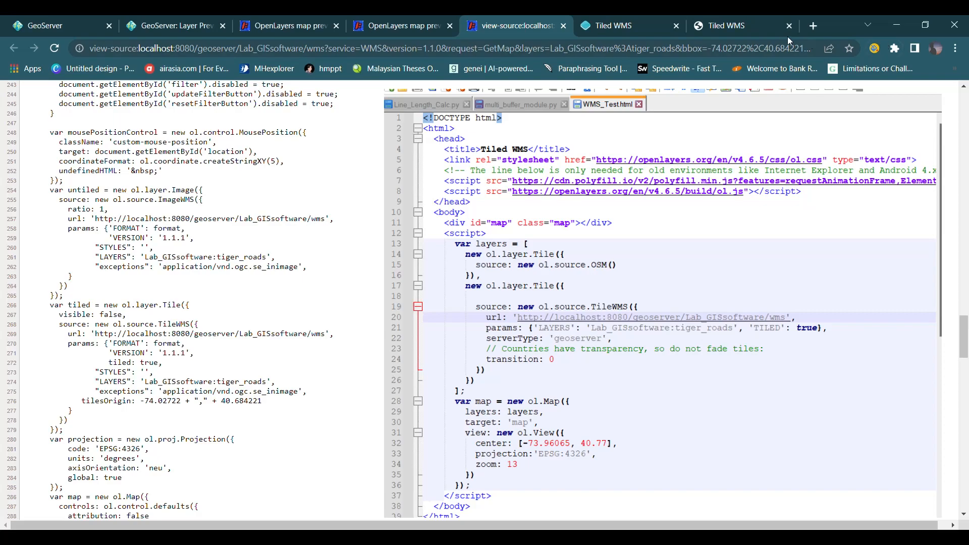
View the WMS_Test.html map in the browser and inspect the tiger_roads layer over the base map at several zoom levels
left_click(727, 25)
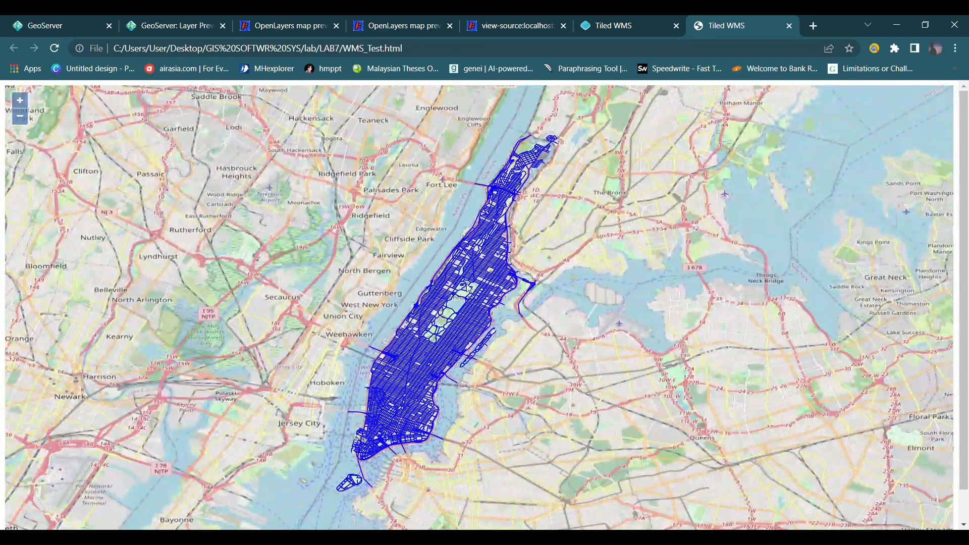
scroll(467, 286, "up", 1)
scroll(467, 281, "down", 1)
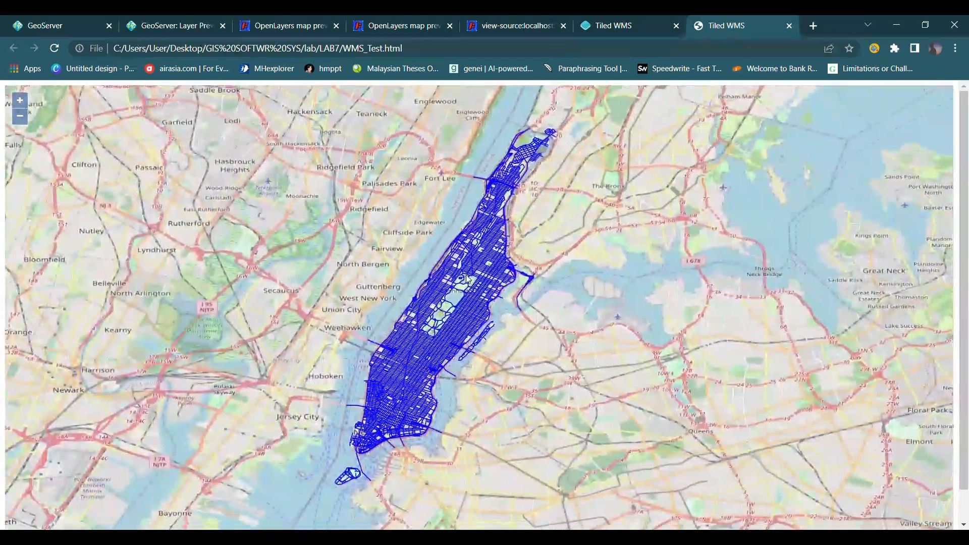
scroll(468, 279, "up", 1)
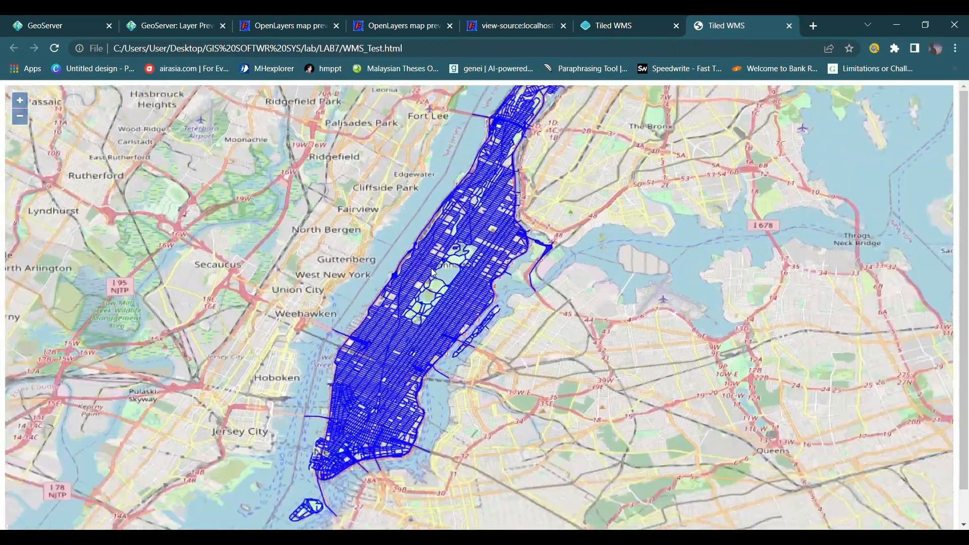
scroll(433, 273, "up", 1)
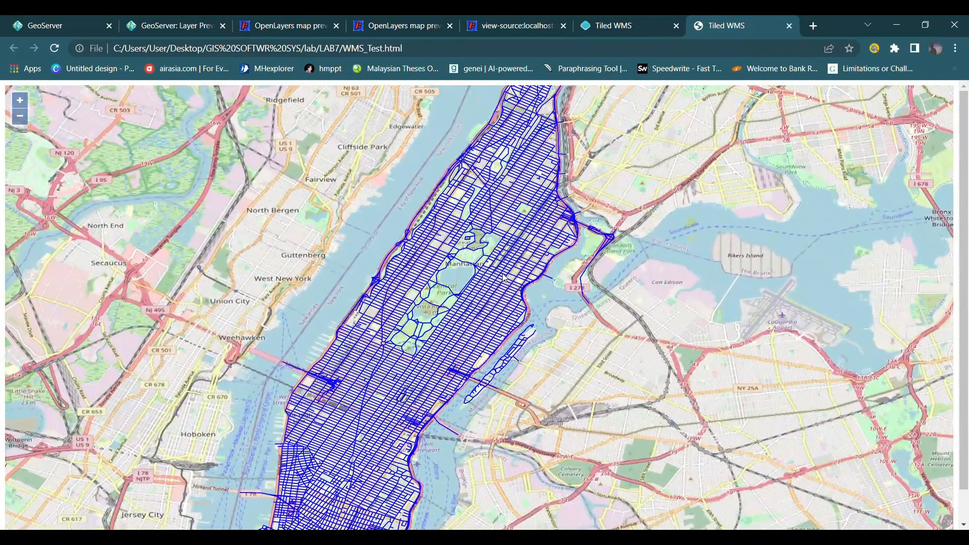
scroll(503, 277, "down", 1)
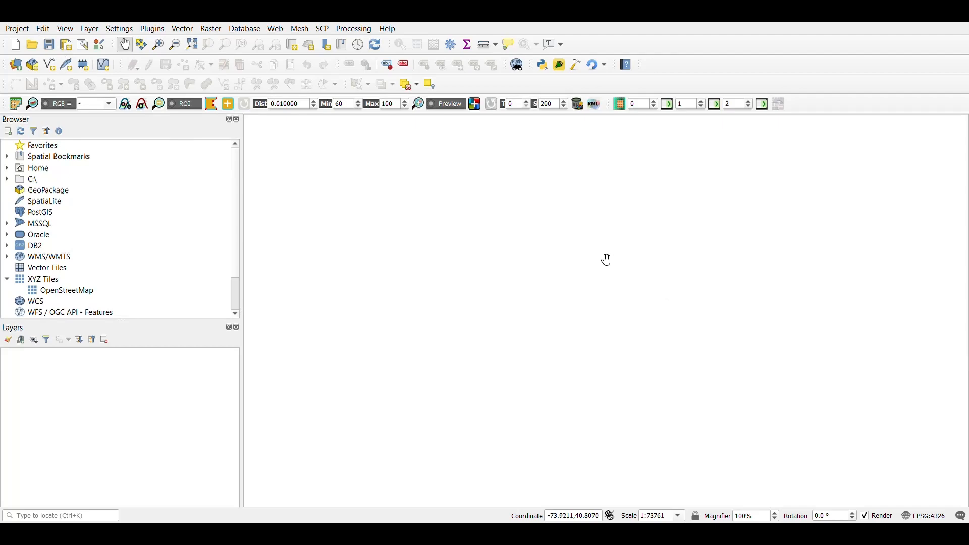
Open the tiger_roads layer as a WMS image from GeoServer's layer preview and select its full request URL
left_click(91, 29)
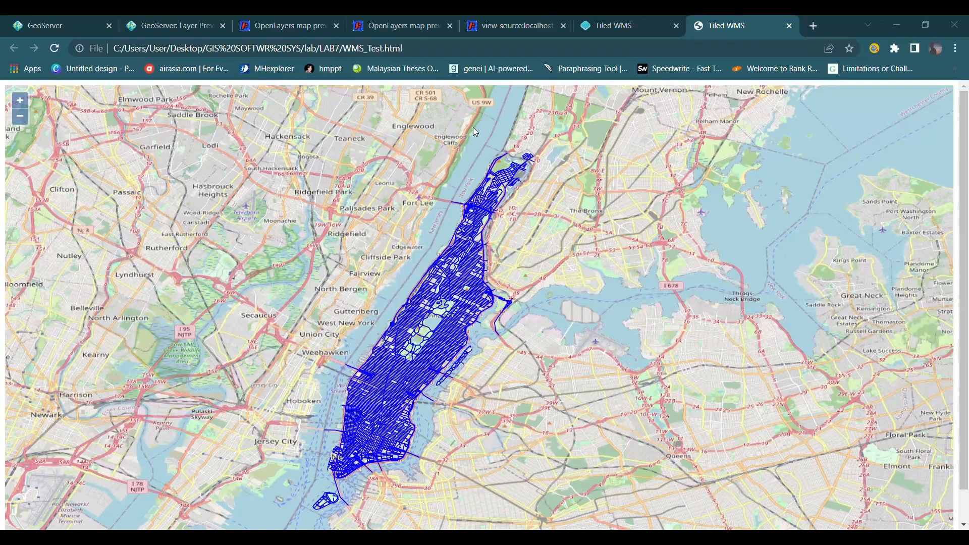
left_click(171, 27)
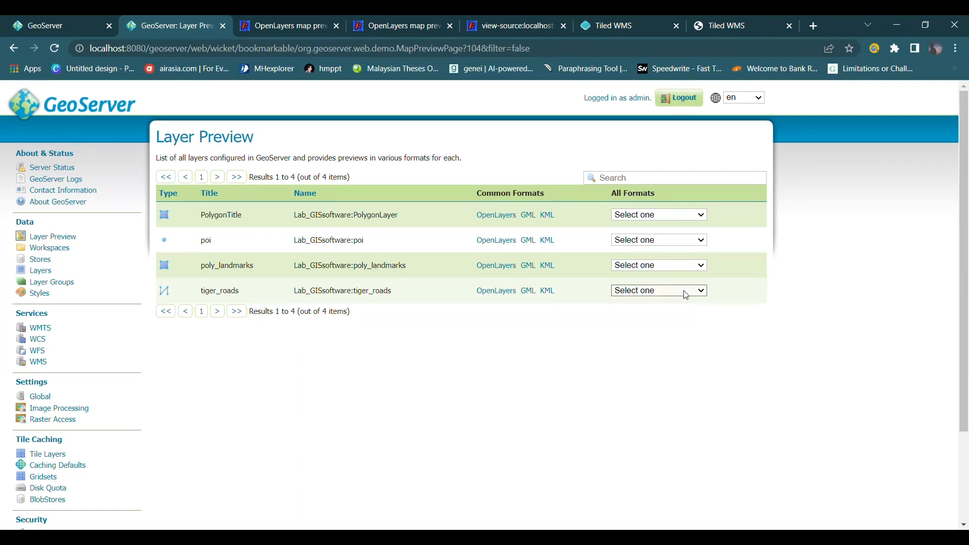
scroll(685, 295, "down", 2)
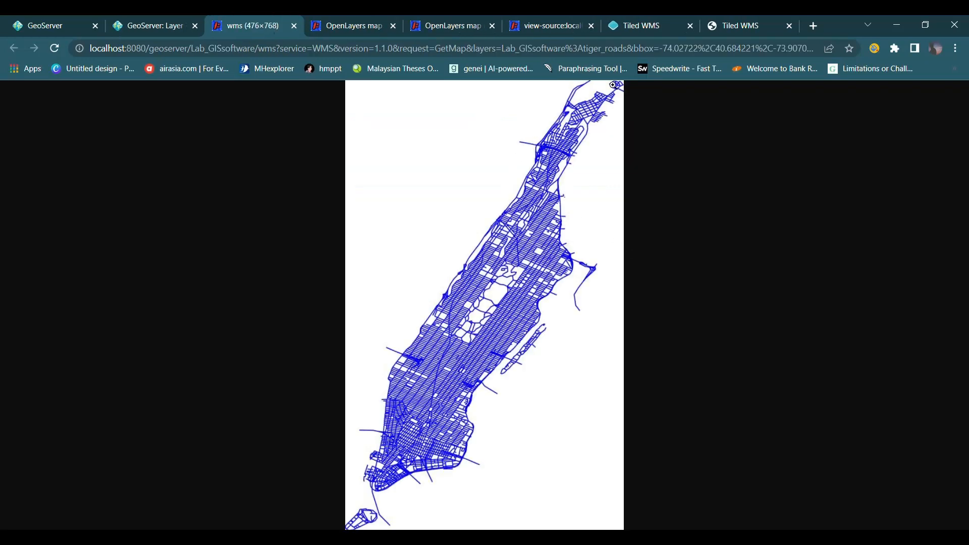
left_click(781, 48)
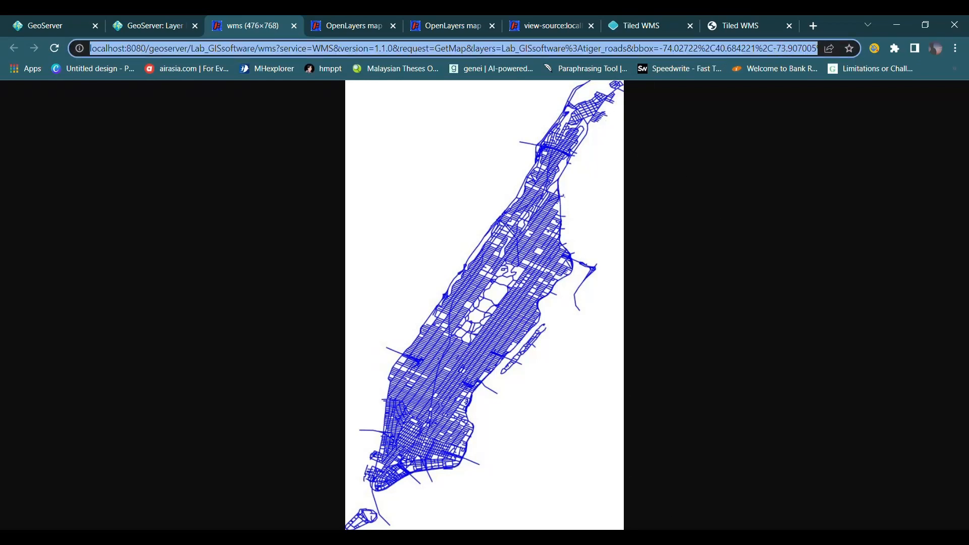
Switch to QGIS, close the WMS/WMTS data source manager to view the GeoServer layers on the map, and return to the browser
key("alt+Tab")
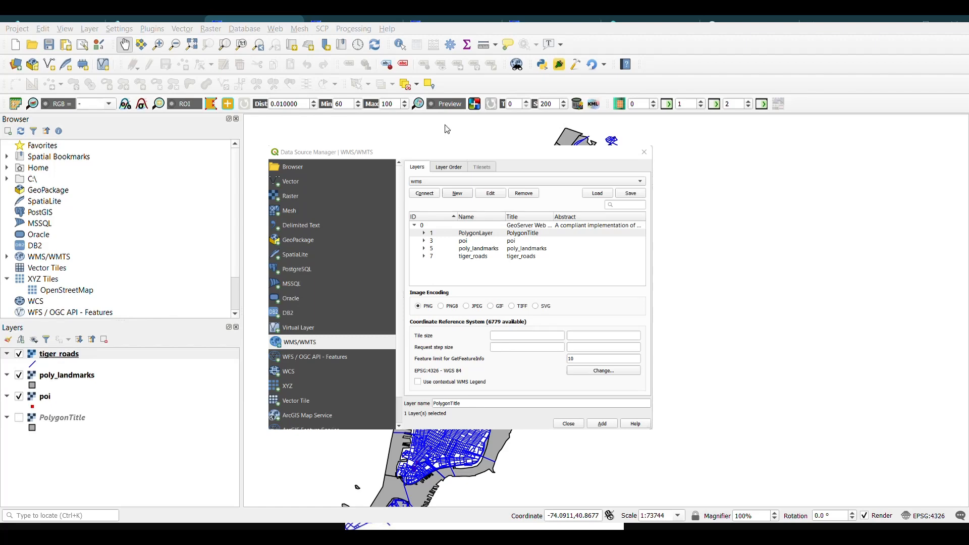
key("Escape")
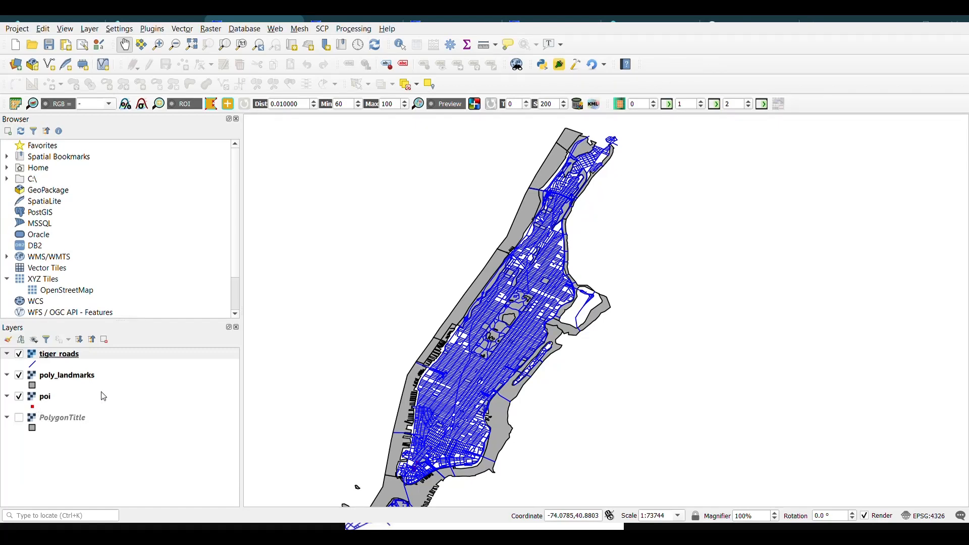
key("alt+Tab")
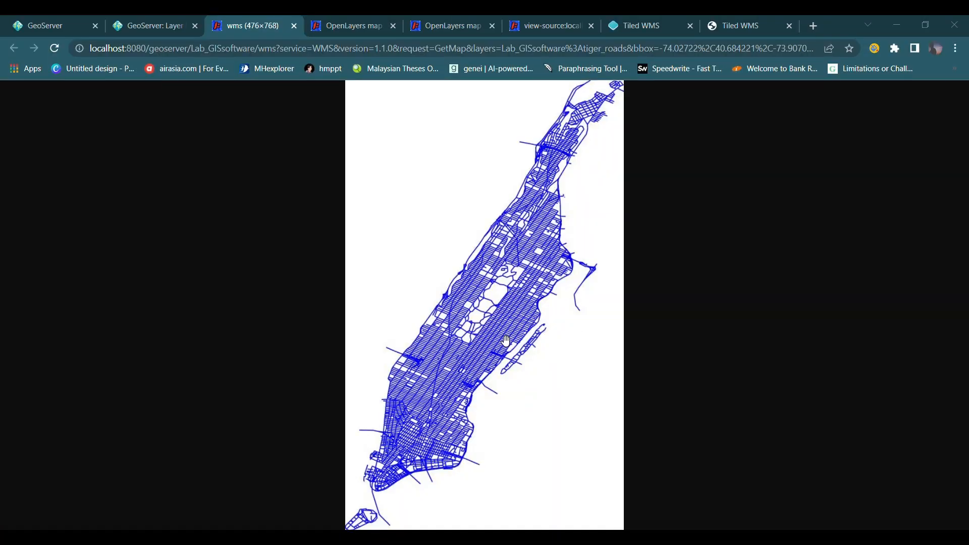